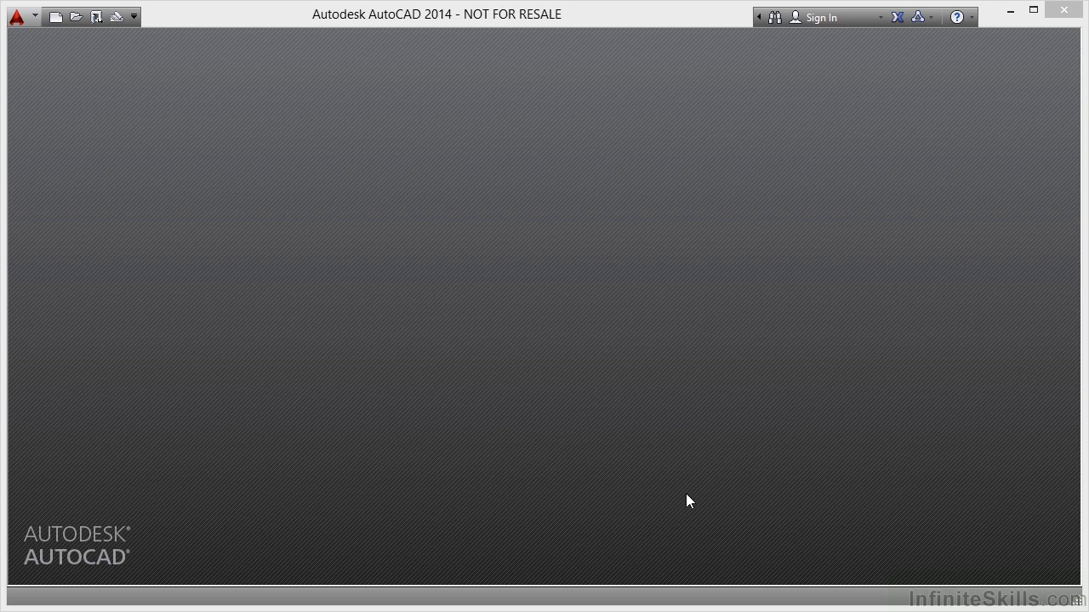
Create a new drawing from the acadiso.dwt template and turn off the grid display.
left_click(56, 16)
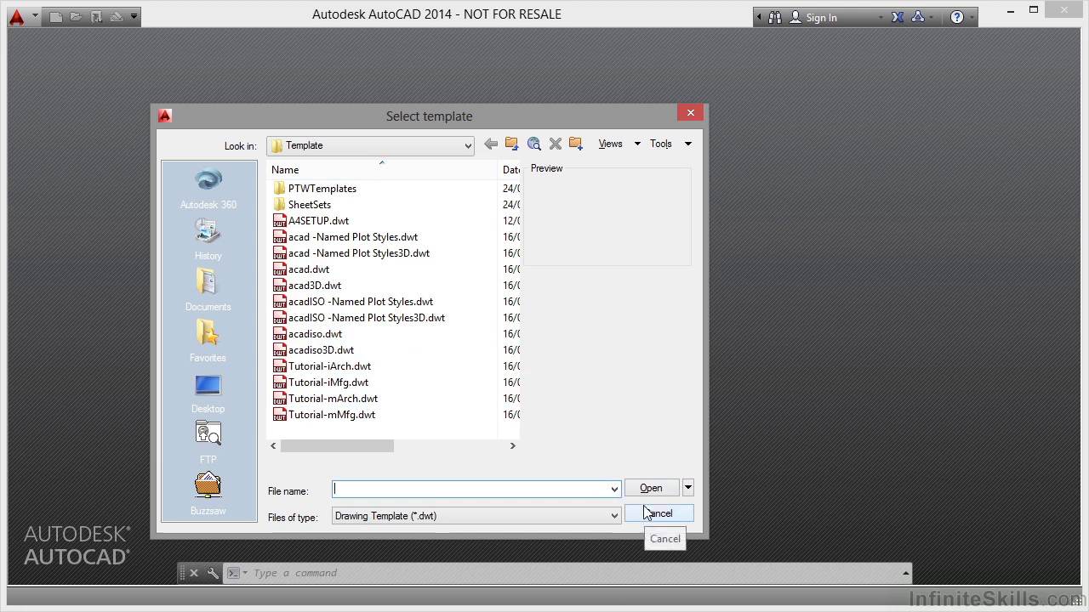
left_click(328, 340)
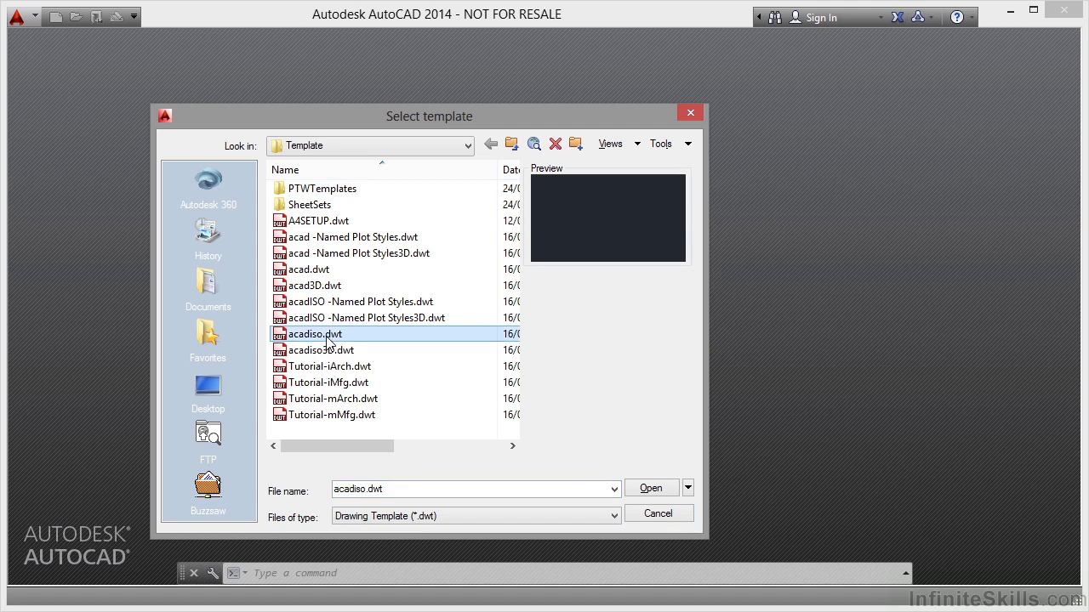
left_click(642, 493)
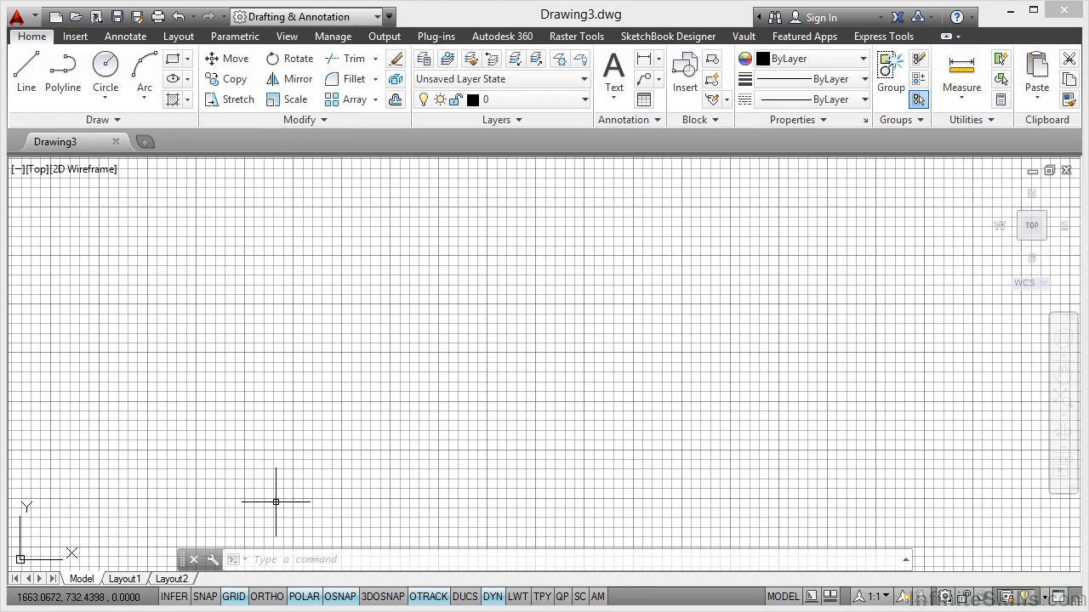
left_click(234, 597)
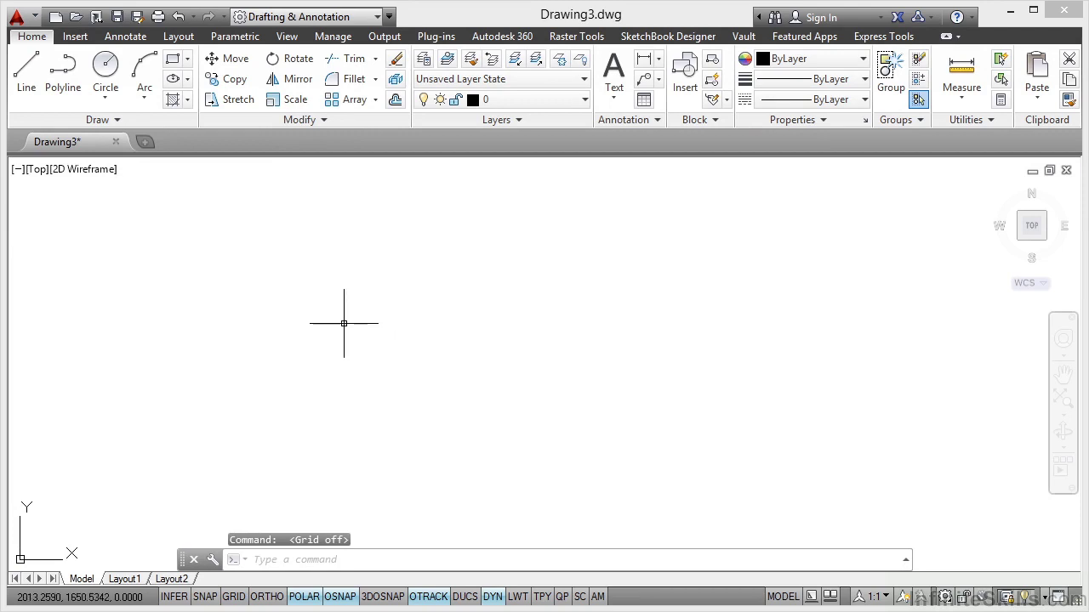
Set the STARTUP system variable to 1 and close the drawing without saving it.
type("STARTu")
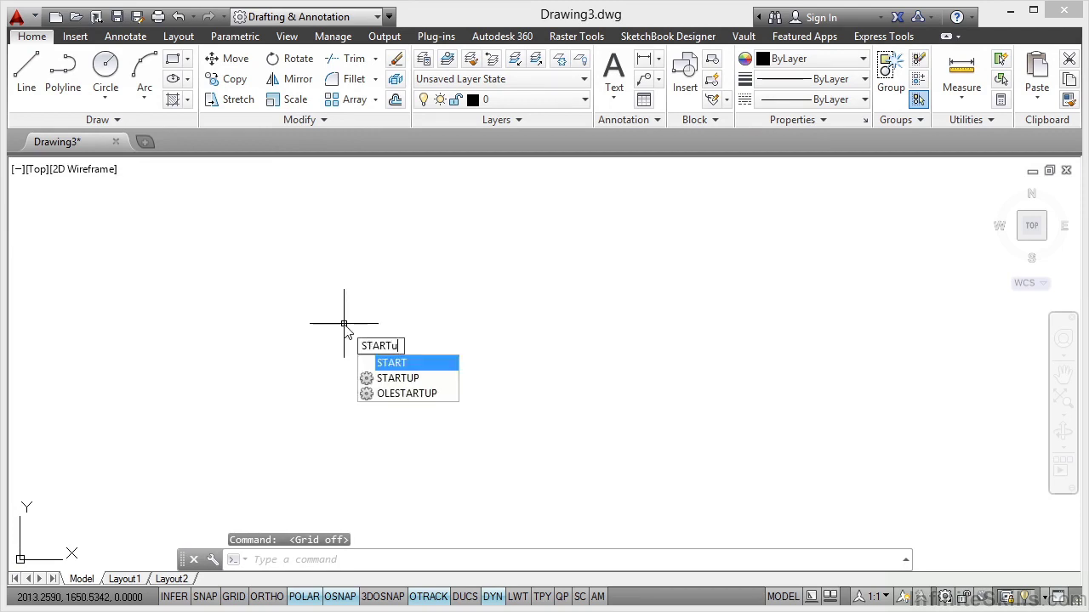
type("p")
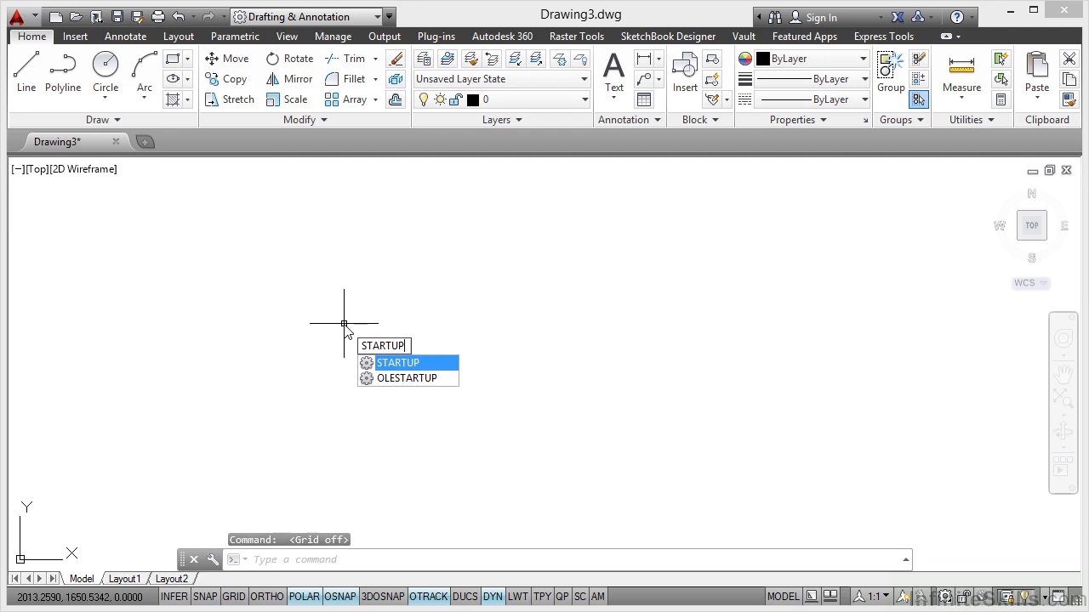
key("Return")
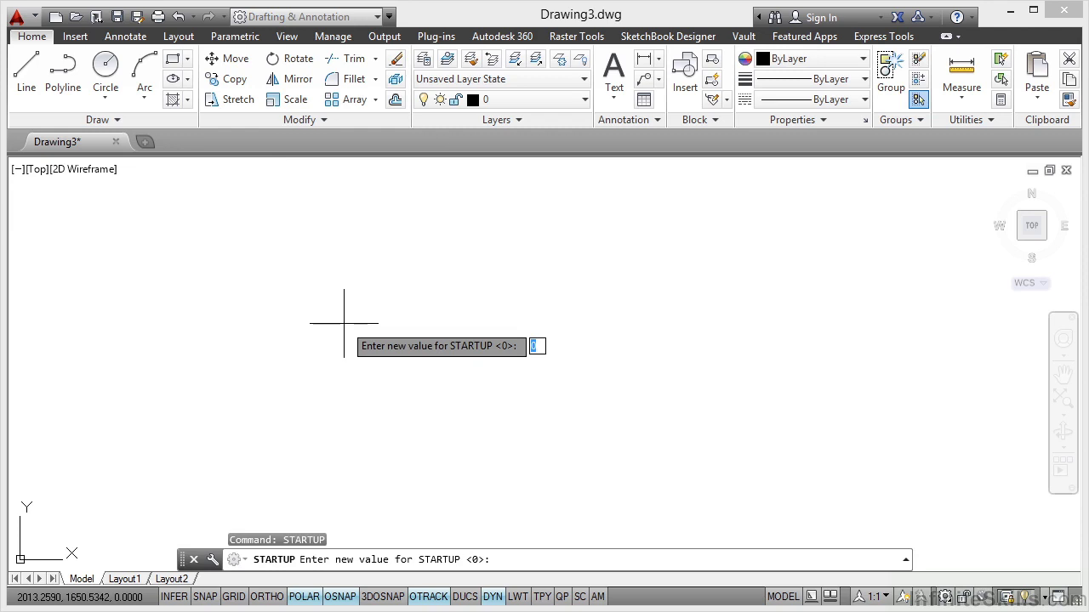
type("1")
key("Return")
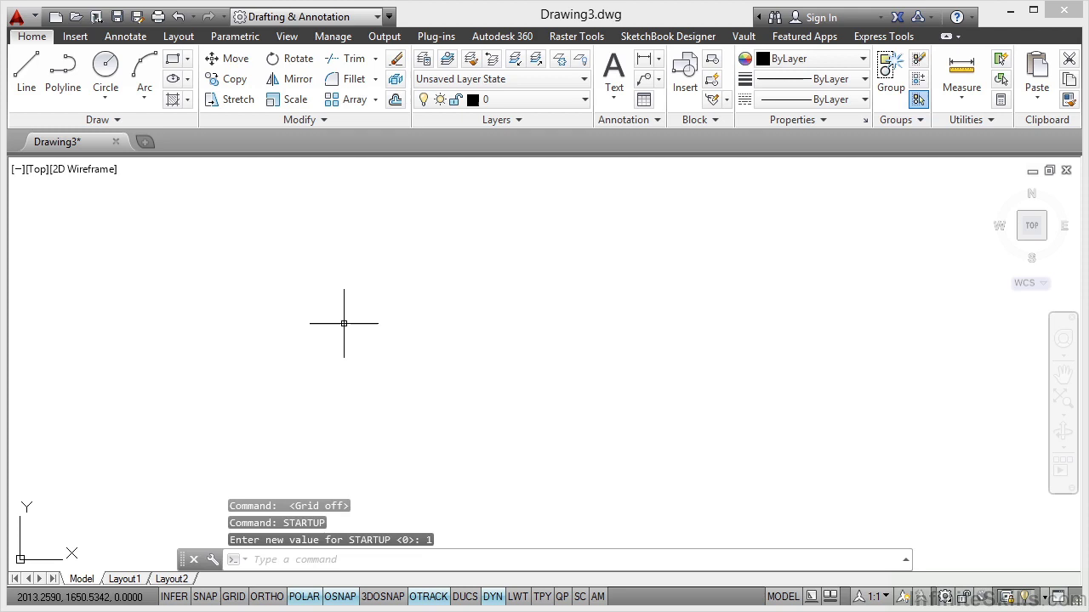
left_click(116, 142)
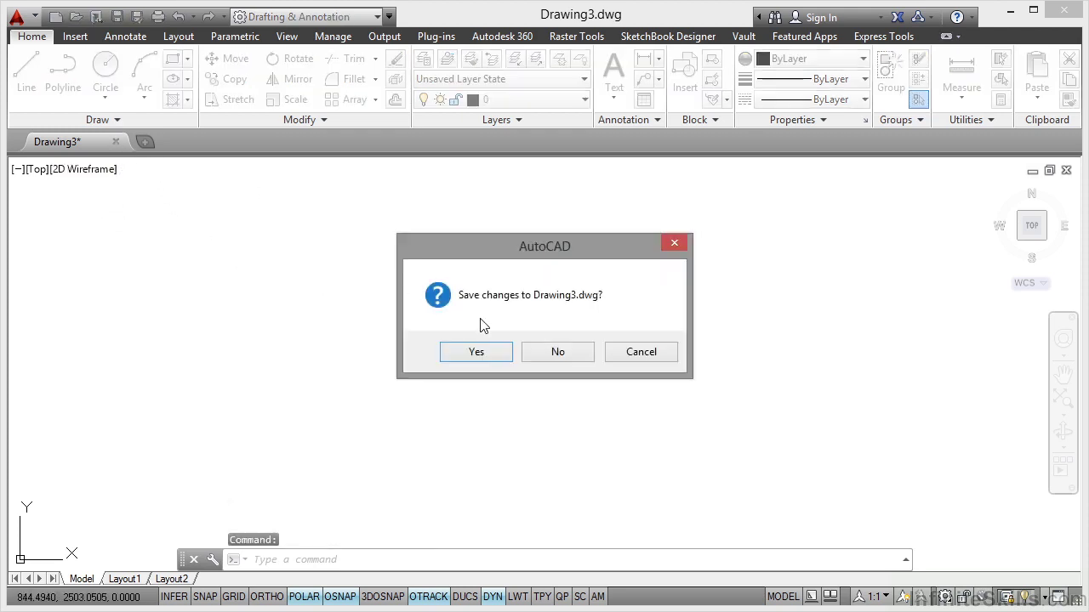
left_click(551, 353)
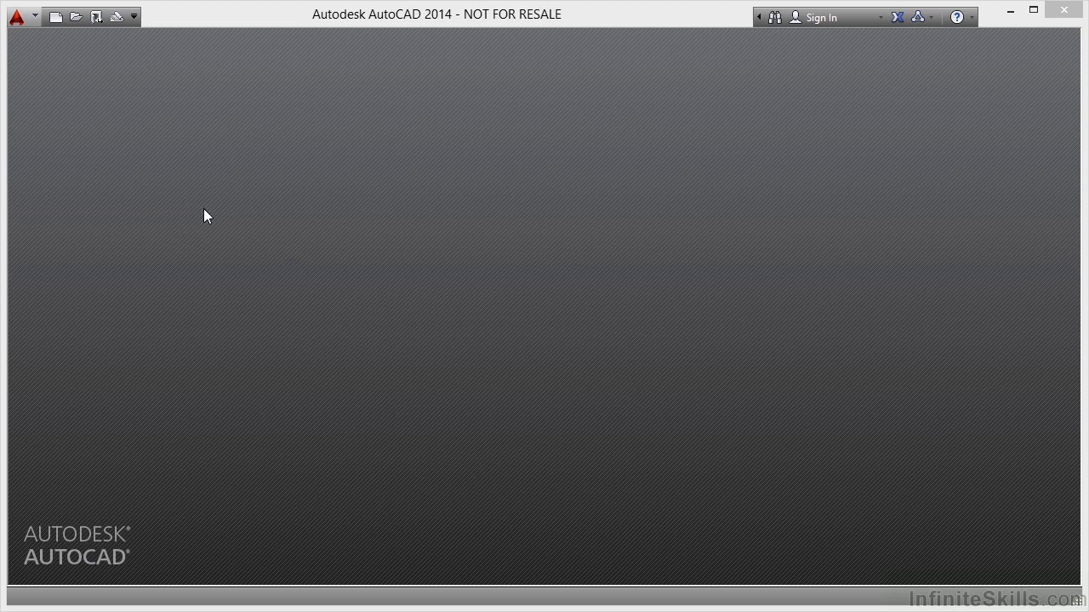
Create a new drawing with the Start from Scratch option, using the Metric default settings.
left_click(56, 22)
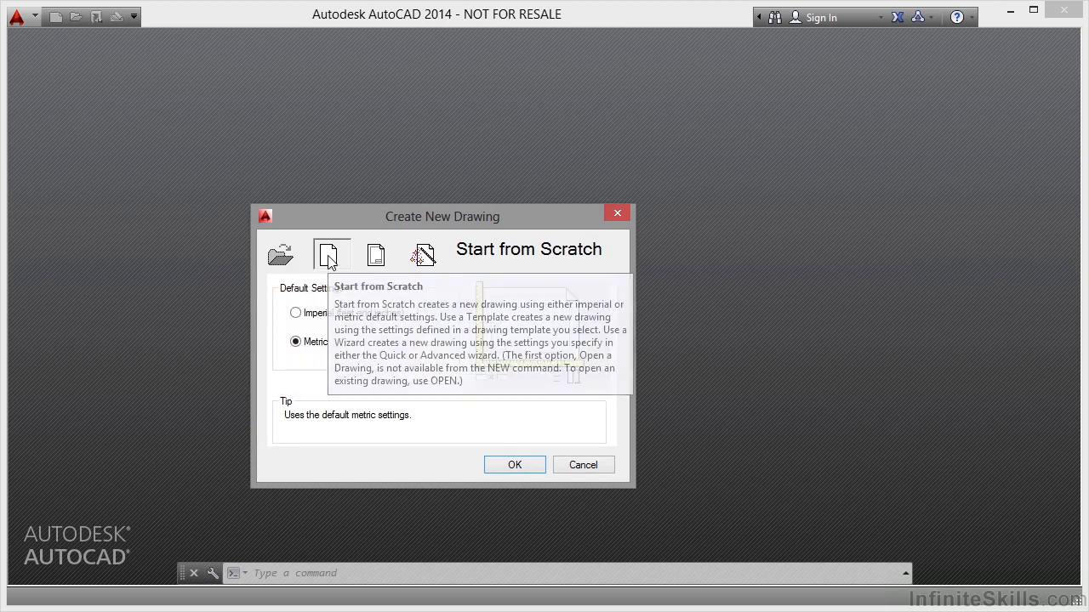
left_click(379, 270)
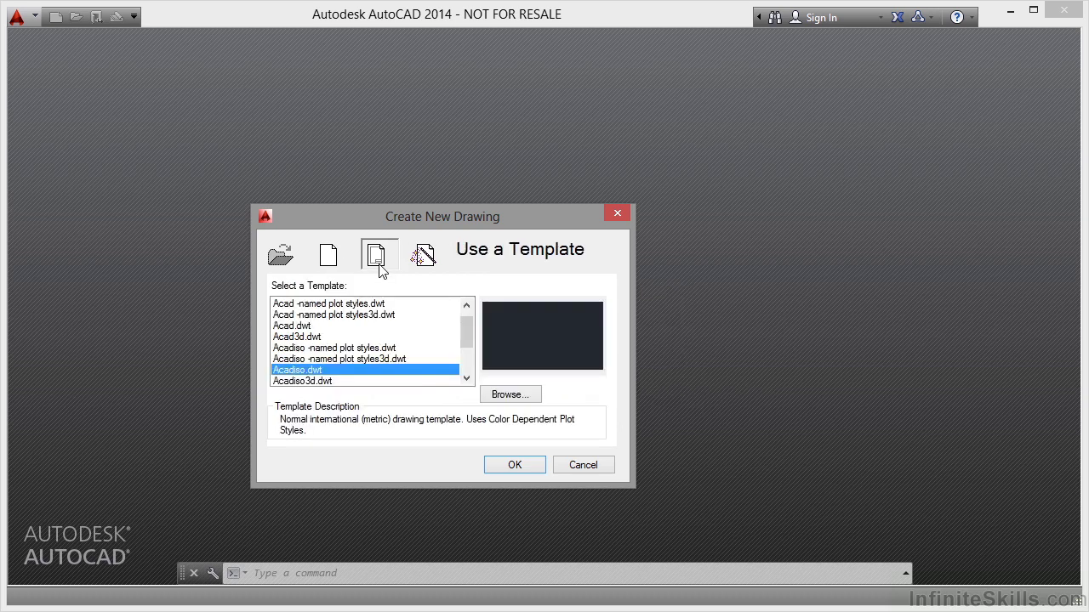
left_click(424, 265)
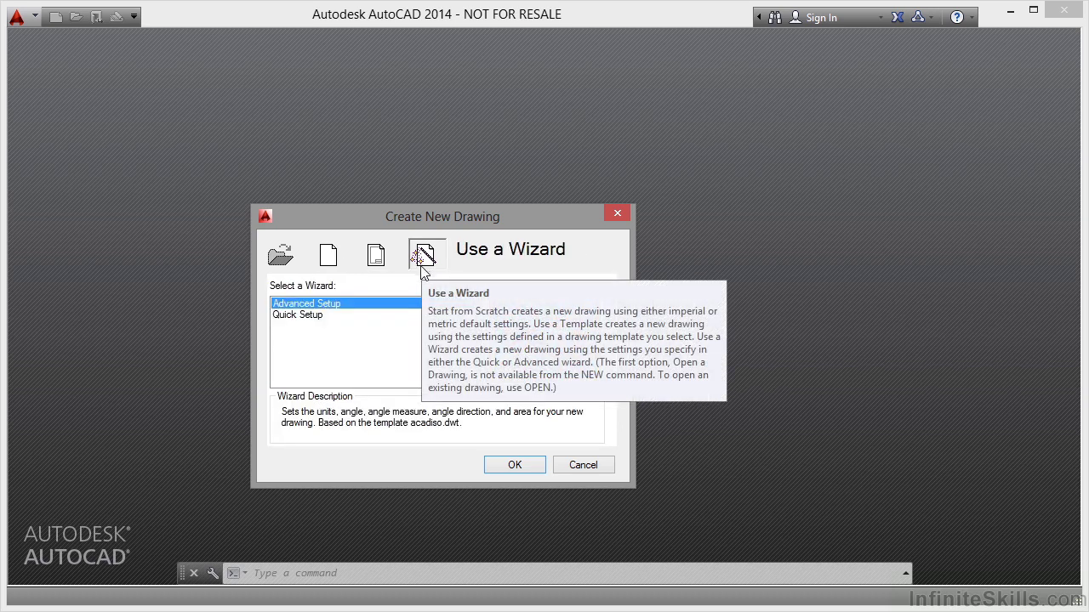
left_click(330, 262)
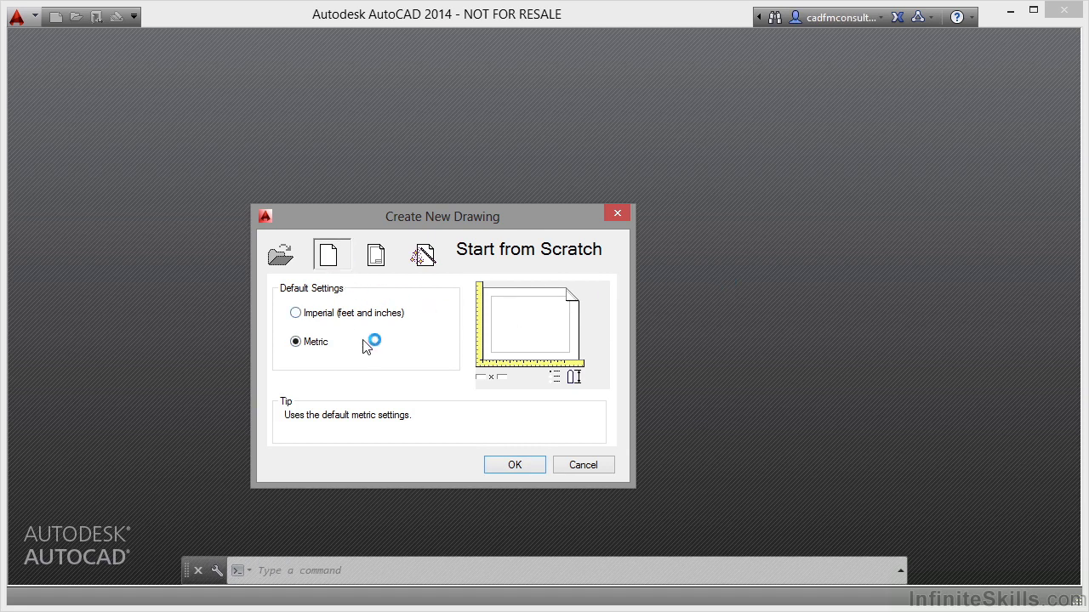
left_click(515, 465)
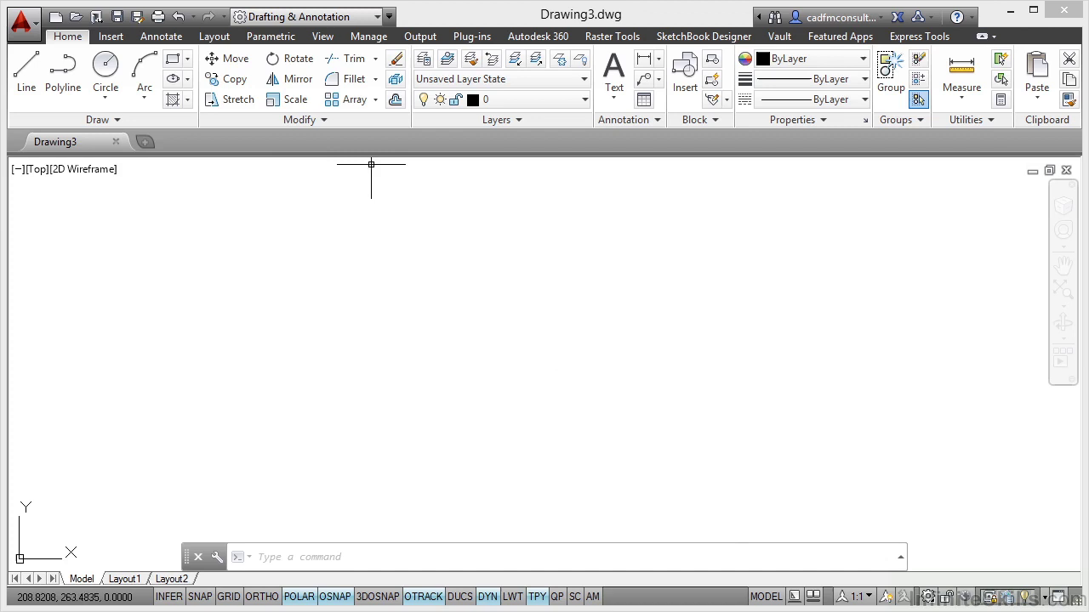
Open the Markup Set Manager and move it clear of the middle of the drawing area.
left_click(324, 37)
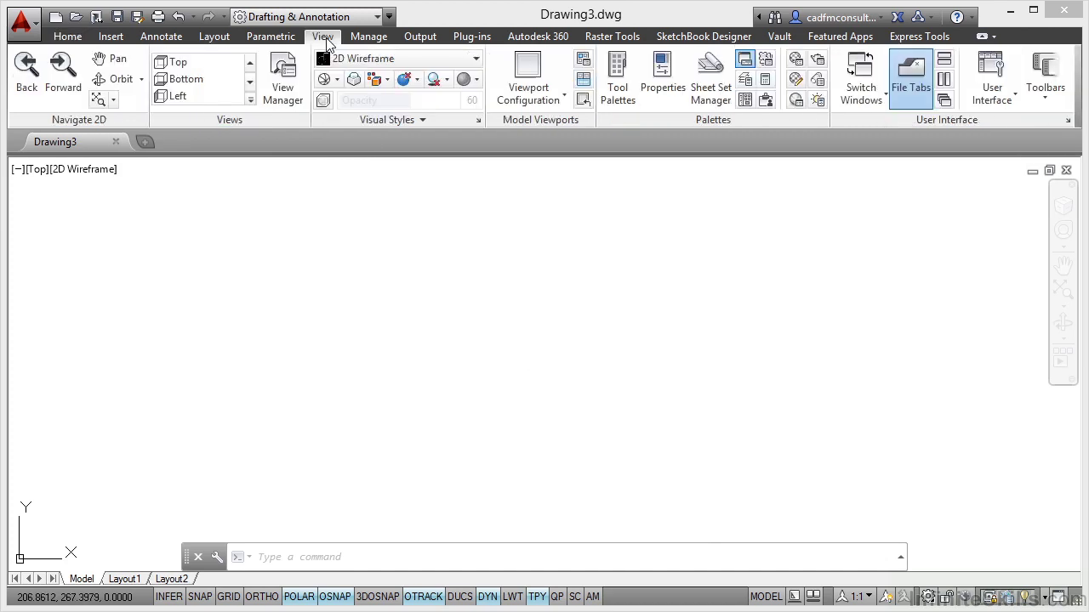
left_click(765, 63)
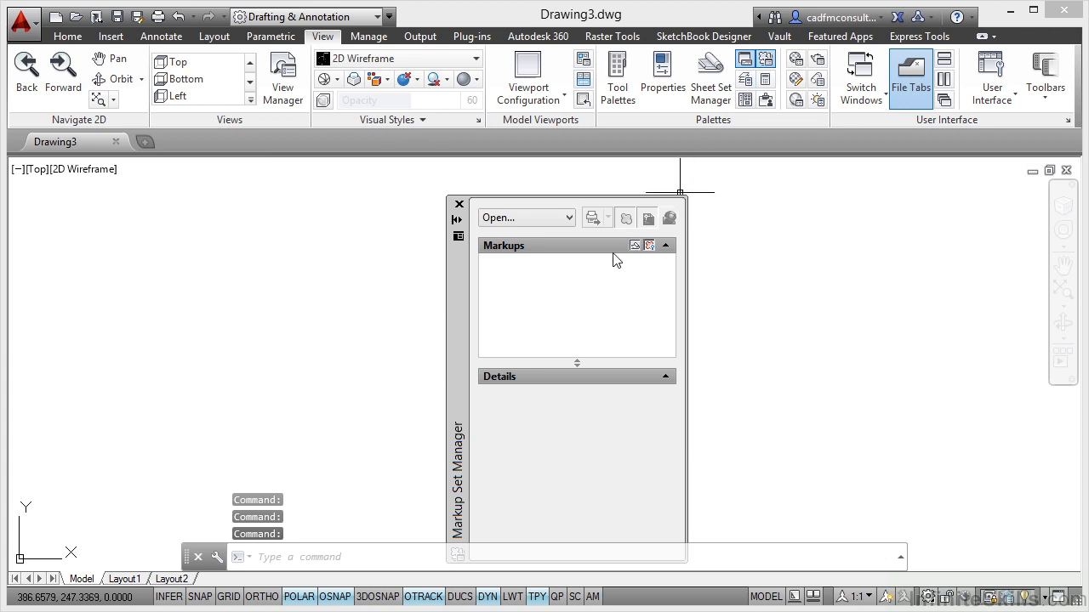
left_click_drag(457, 313, 106, 300)
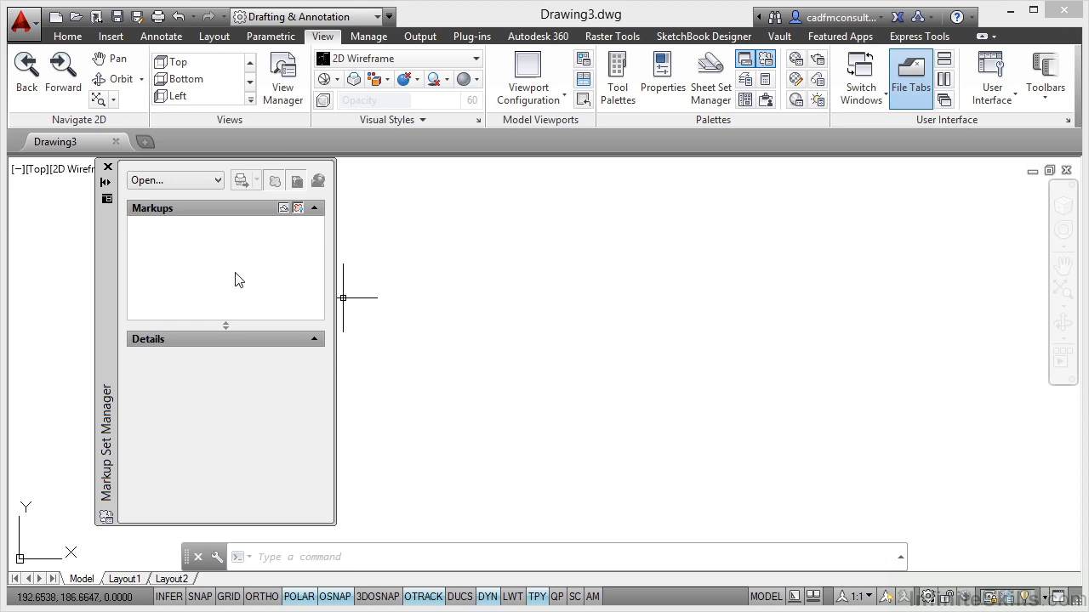
Load the markup file 06-Autodesk Design Review_COMPLETE-A3-Landscape.dwf from the Drawings folder of 06-Markup into the Markup Set Manager.
left_click(218, 181)
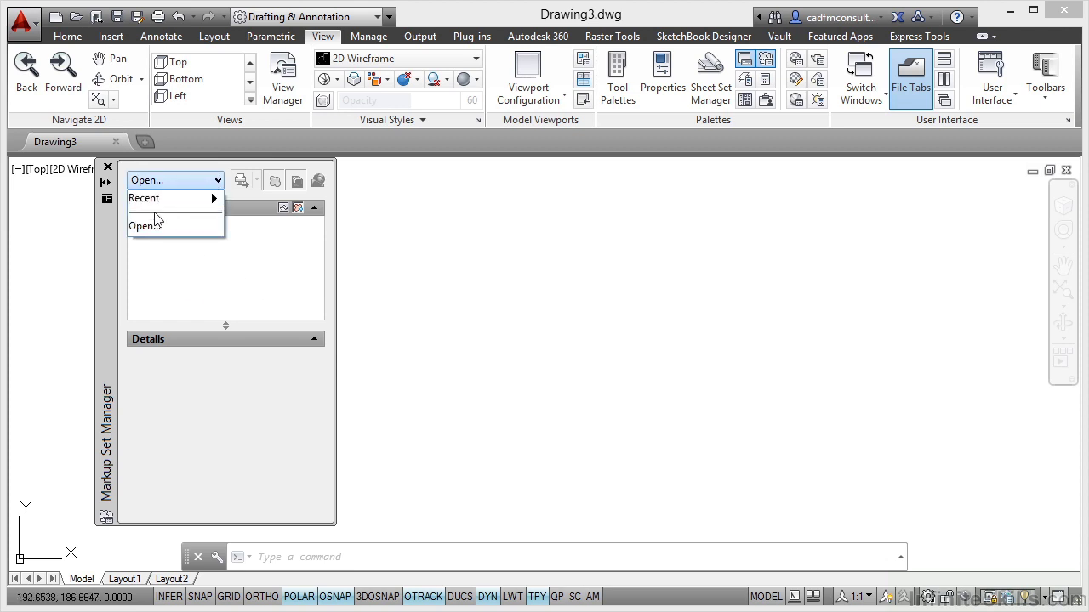
left_click(145, 227)
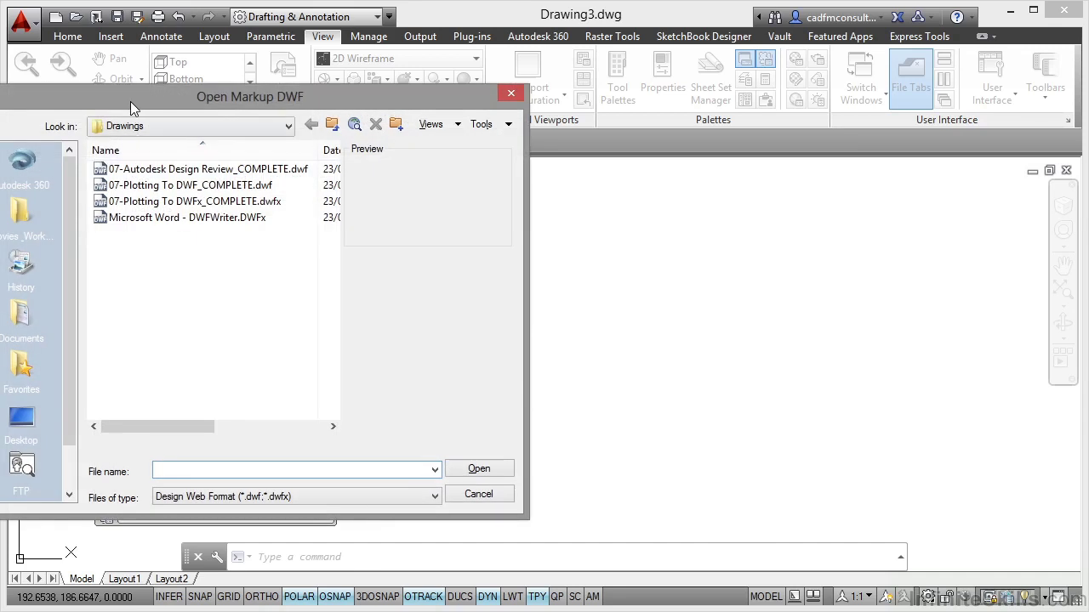
left_click_drag(130, 101, 330, 122)
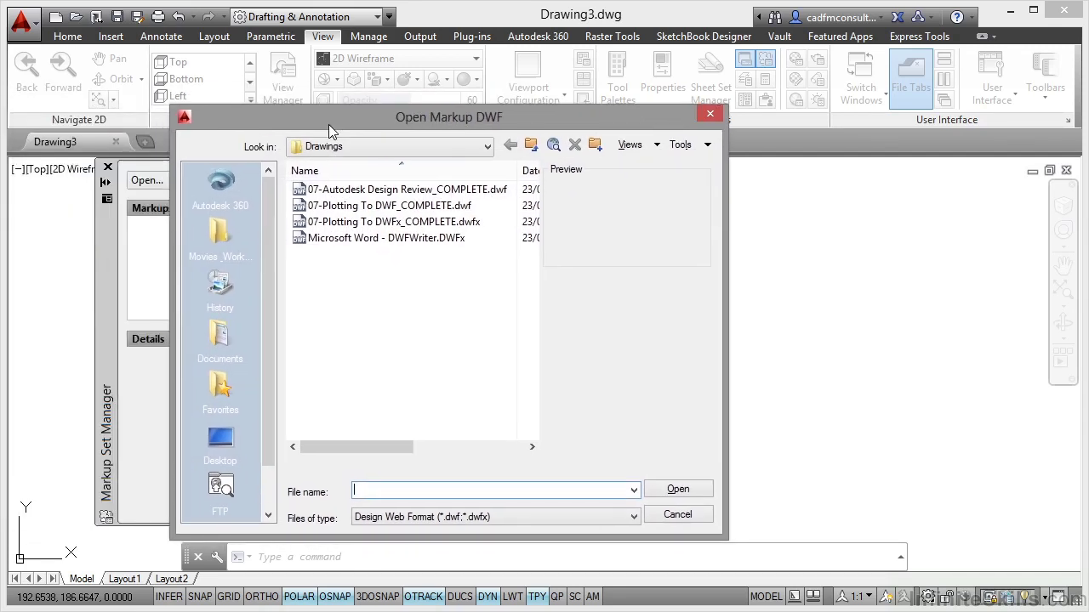
left_click(218, 238)
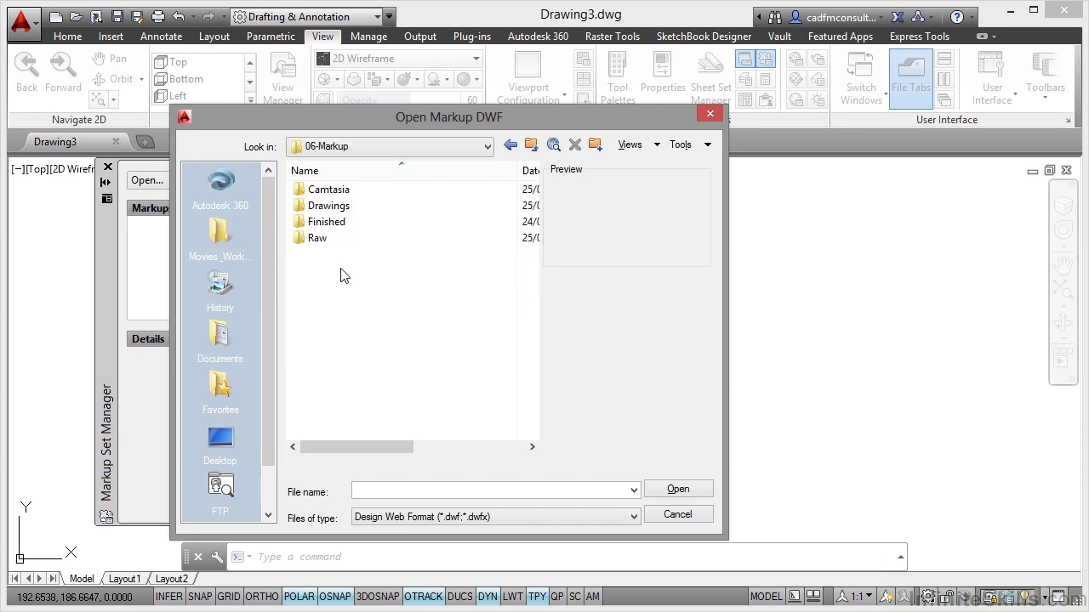
double_click(332, 207)
left_click(364, 191)
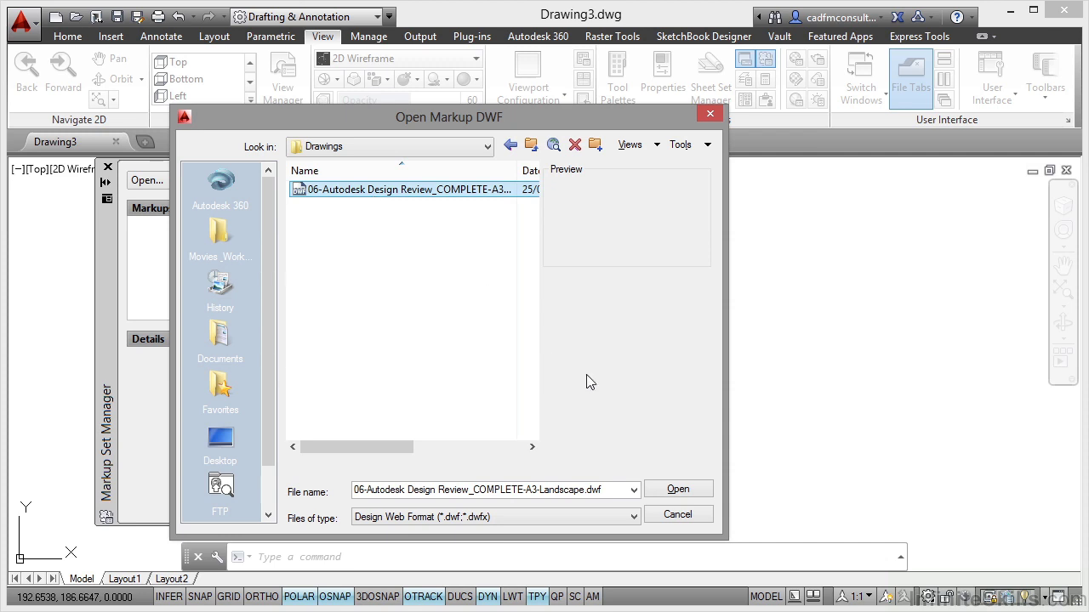
left_click(678, 492)
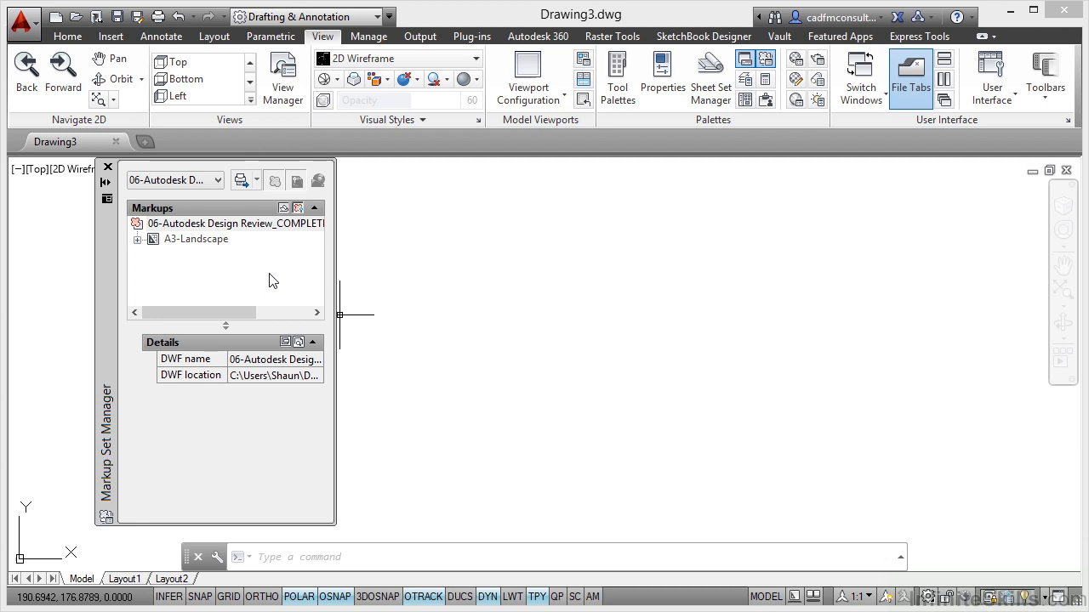
Open the A3-Landscape sheet from the markup set and move the palette clear of the clouded side view.
left_click(138, 240)
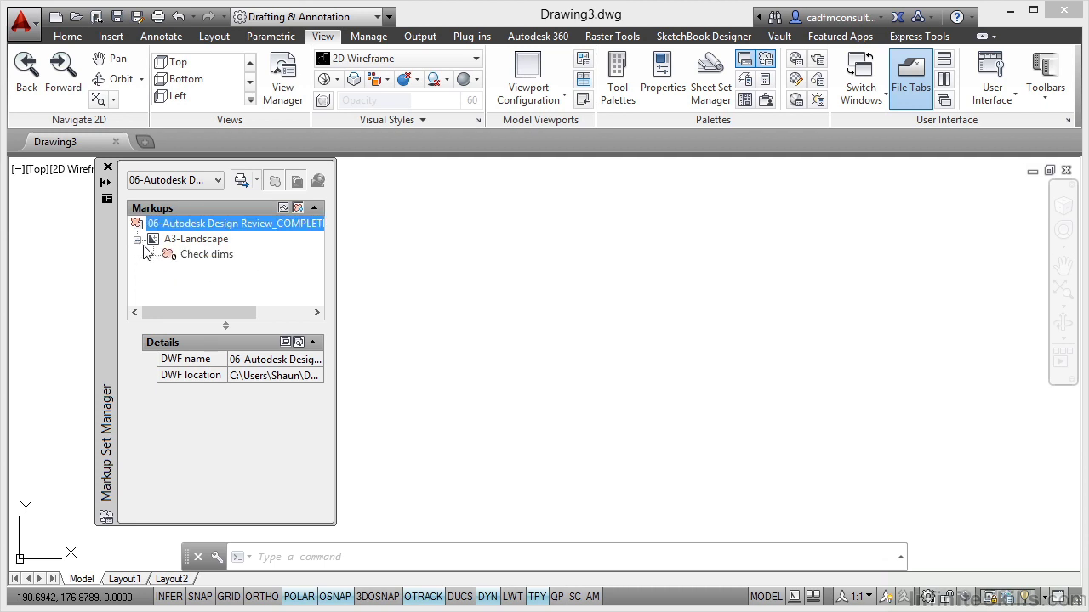
double_click(187, 239)
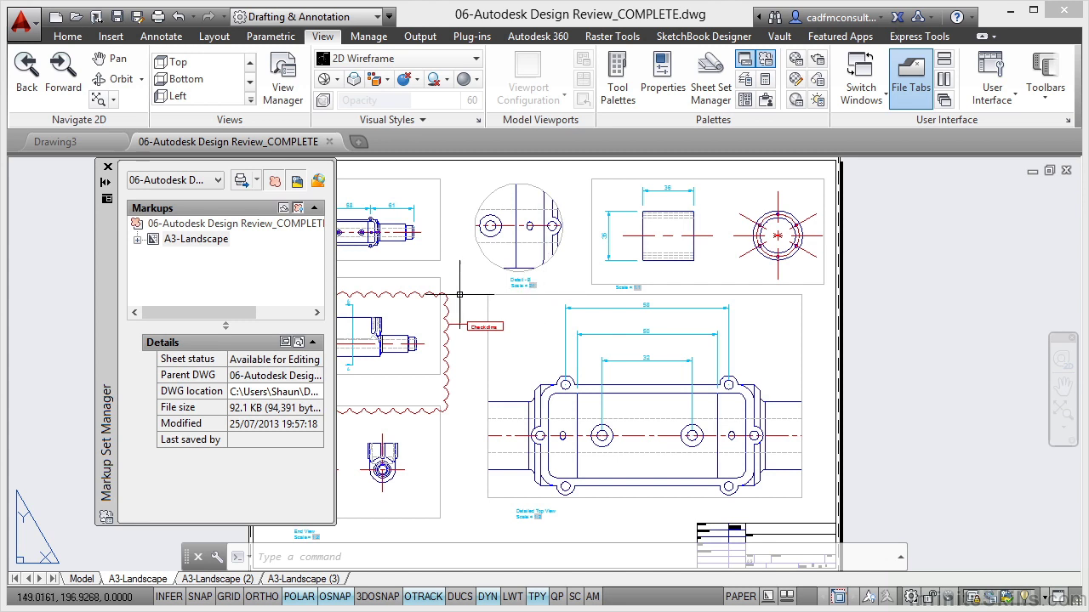
left_click_drag(107, 289, 581, 301)
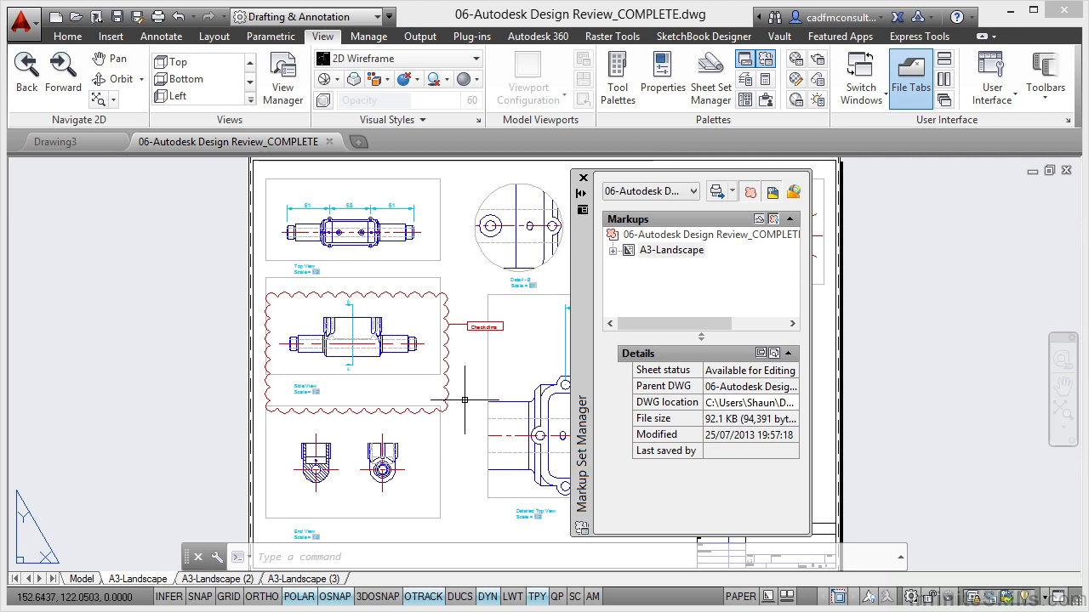
Set the markup status of the Check dims markup on A3-Landscape to Done and close the Markup Set Manager.
left_click(613, 251)
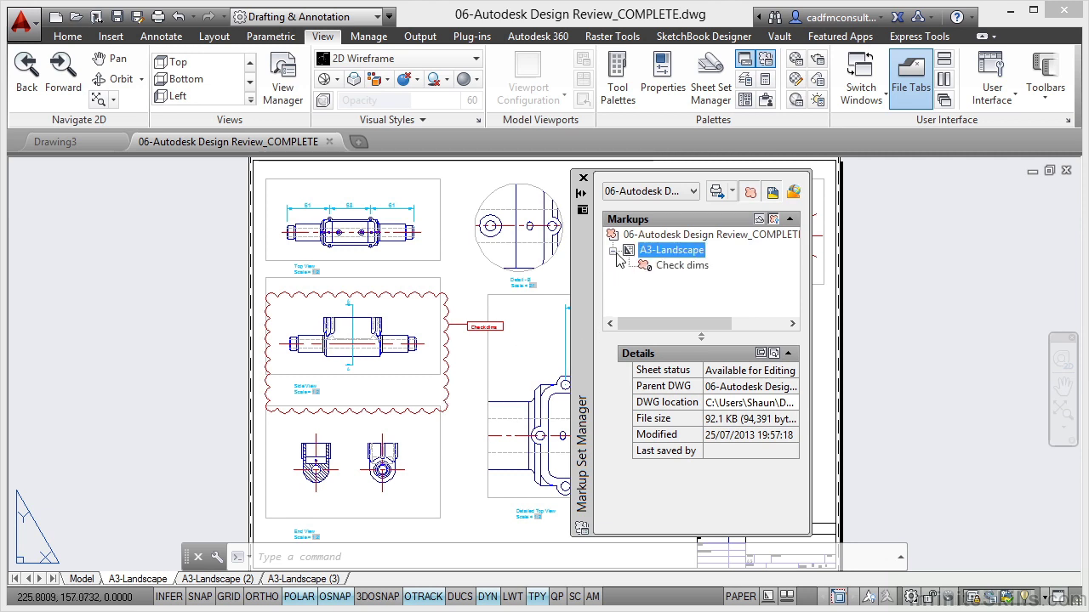
left_click(669, 268)
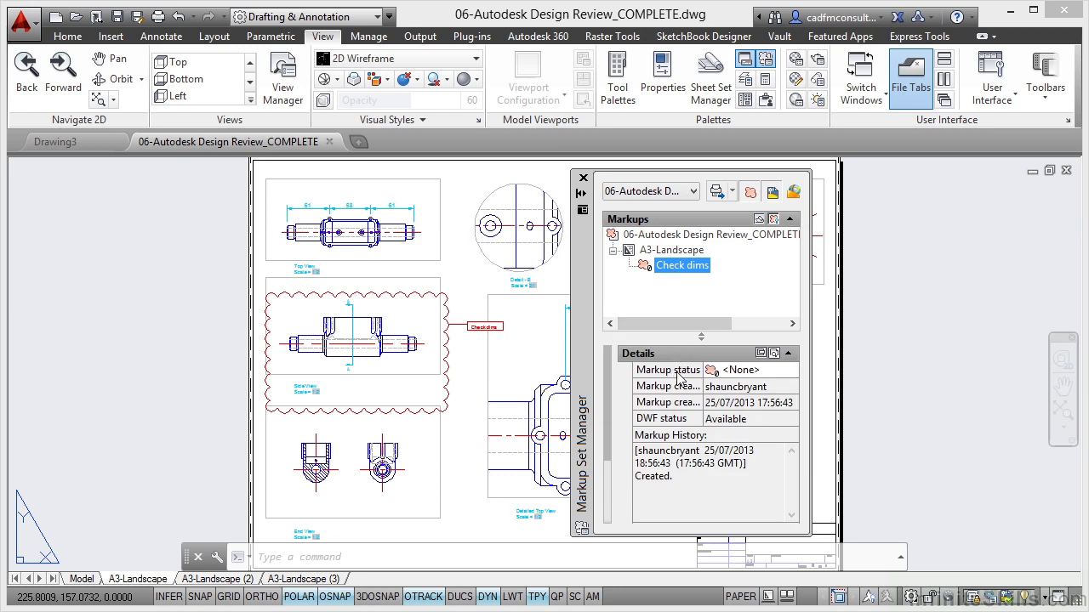
left_click(768, 376)
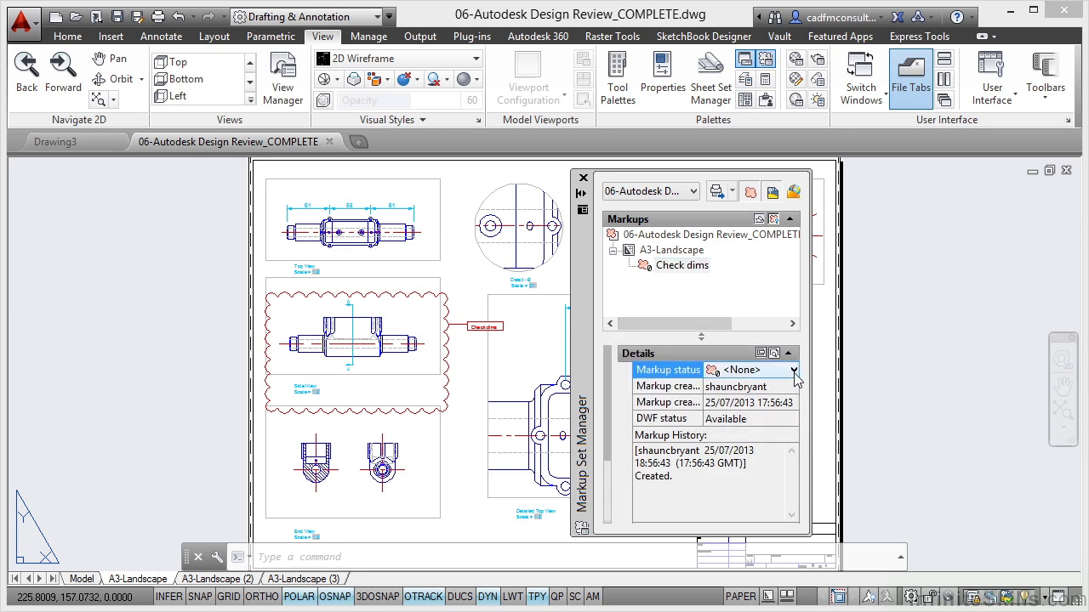
left_click(793, 372)
left_click(733, 433)
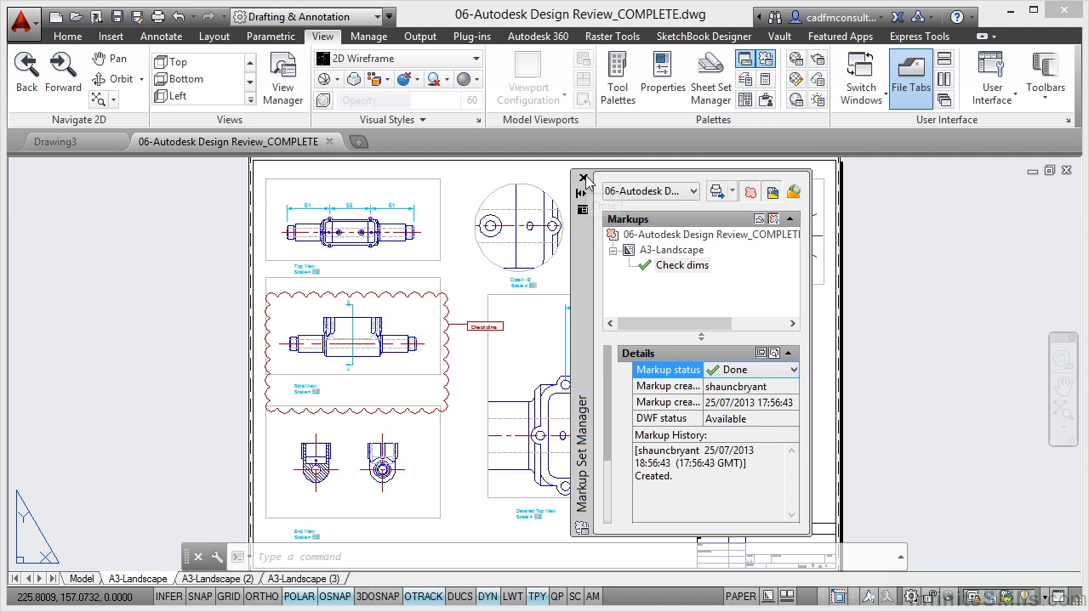
left_click(584, 178)
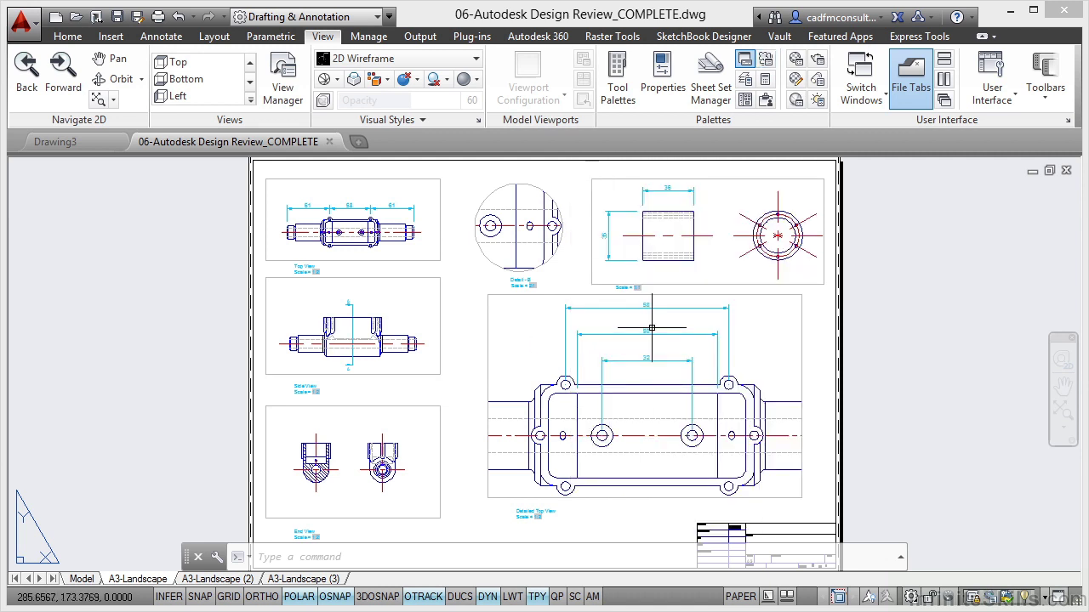